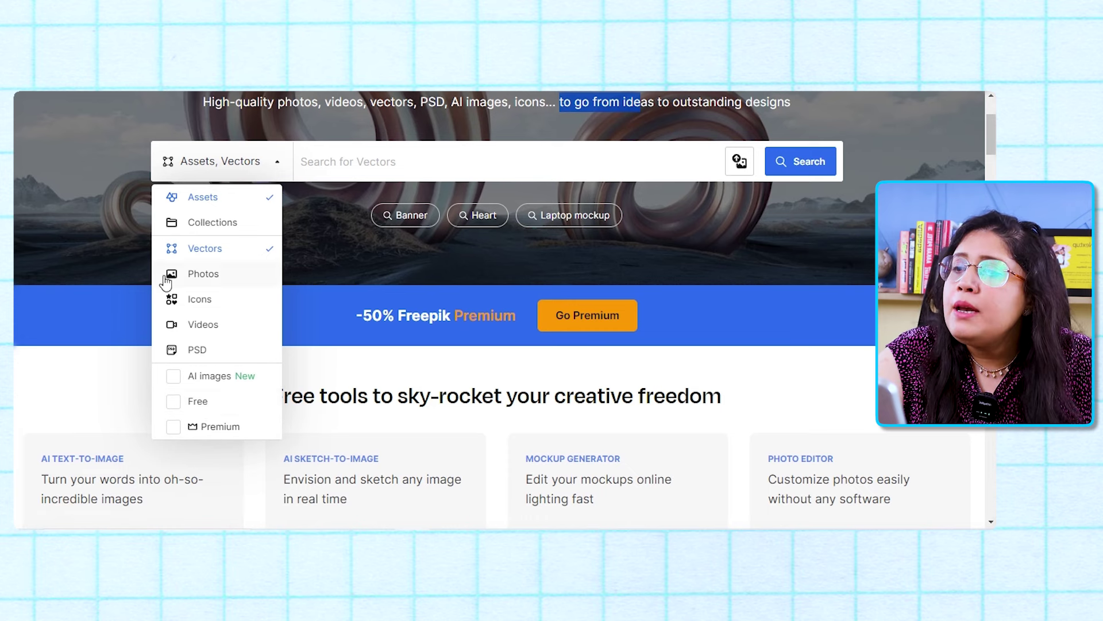
- Dismiss the asset type dropdown so the Freepik homepage is unobstructed
left_click(114, 338)
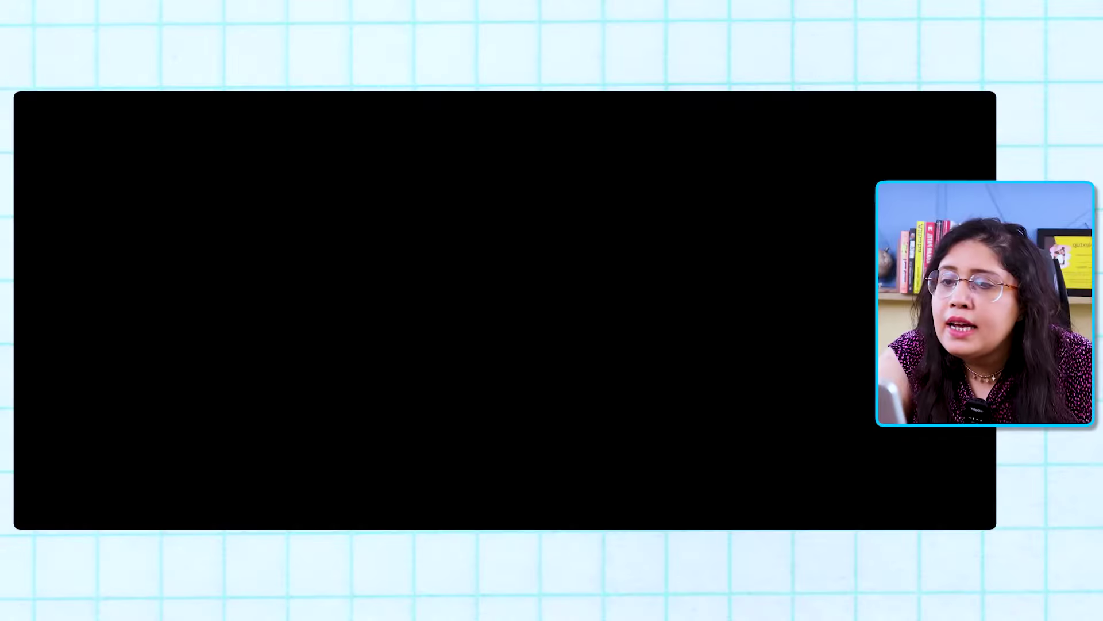
- Open the Contributor landing page and highlight the 70K contributors and 5M downloads/day figures
left_click(680, 300)
left_click_drag(481, 282, 595, 343)
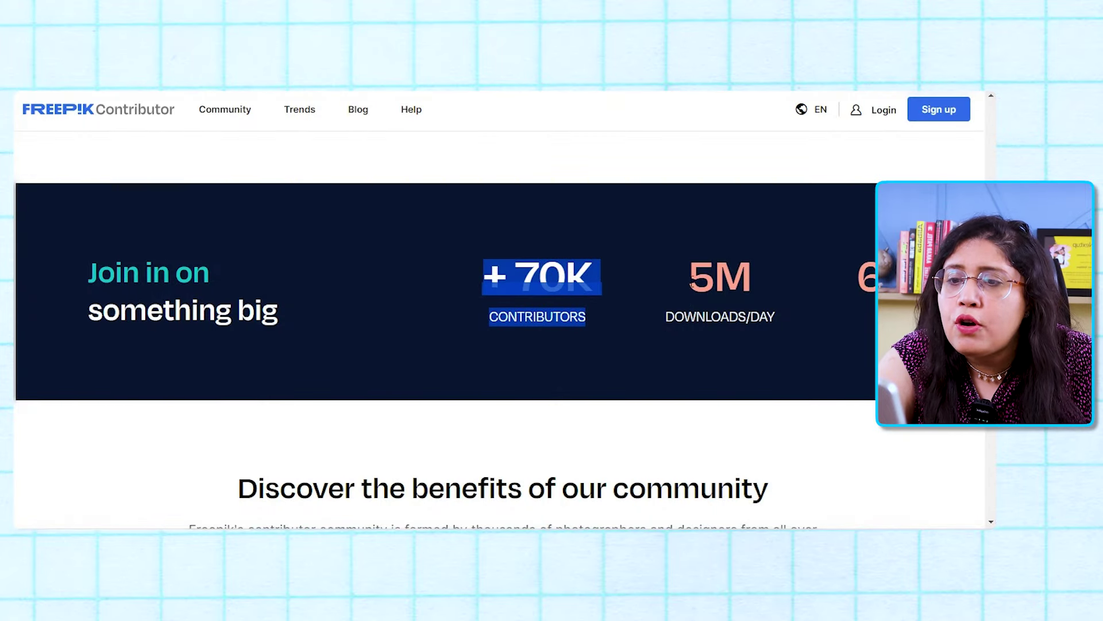
left_click_drag(689, 279, 711, 319)
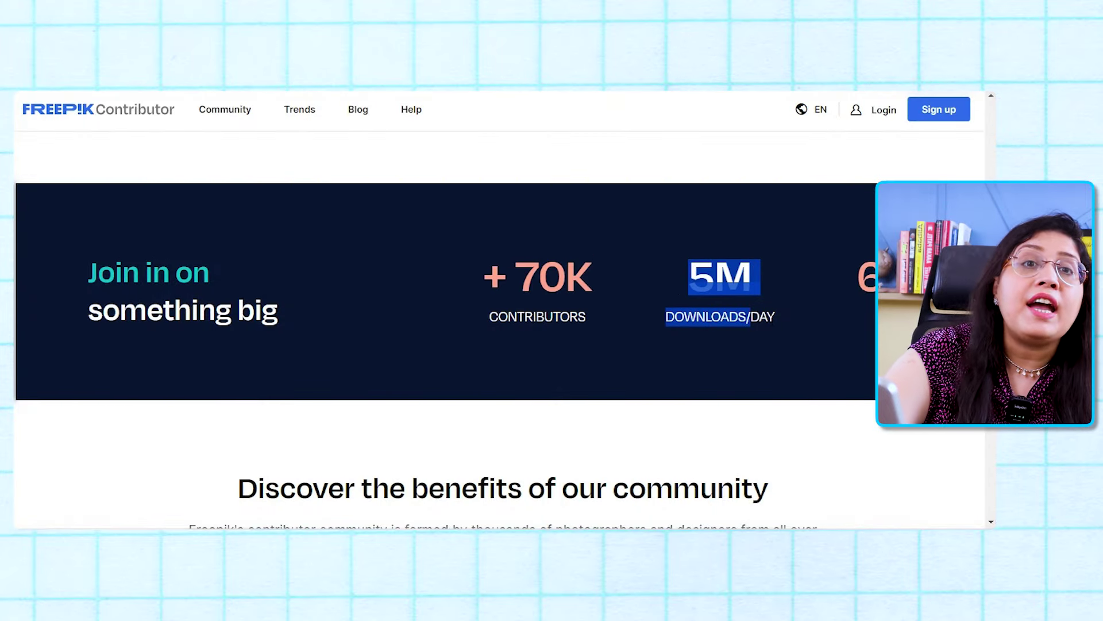
left_click(846, 284)
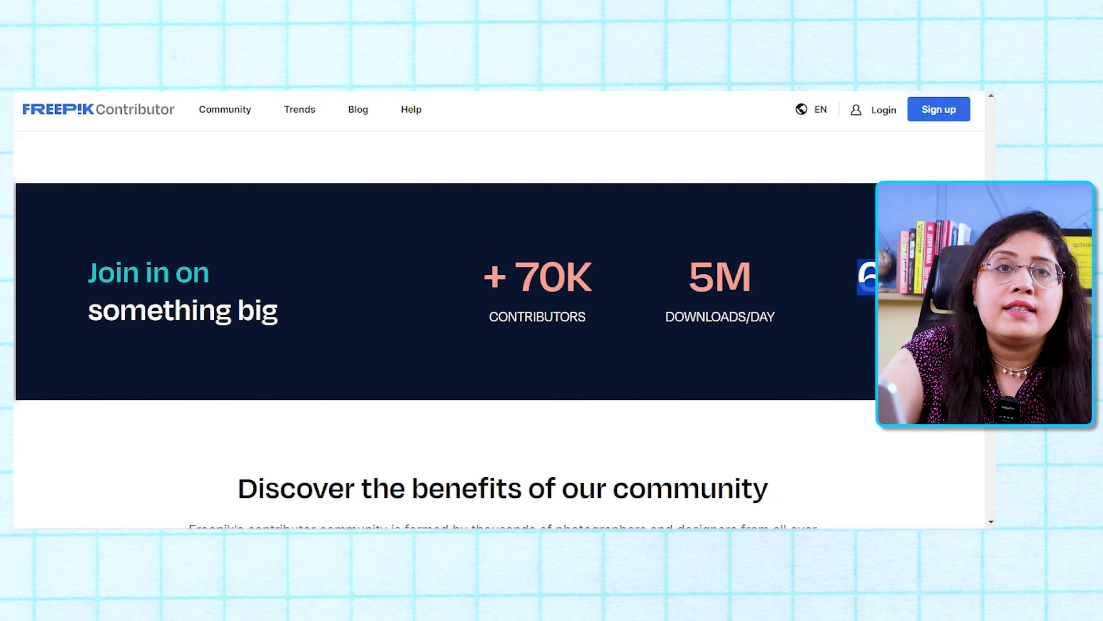
left_click_drag(697, 293, 804, 339)
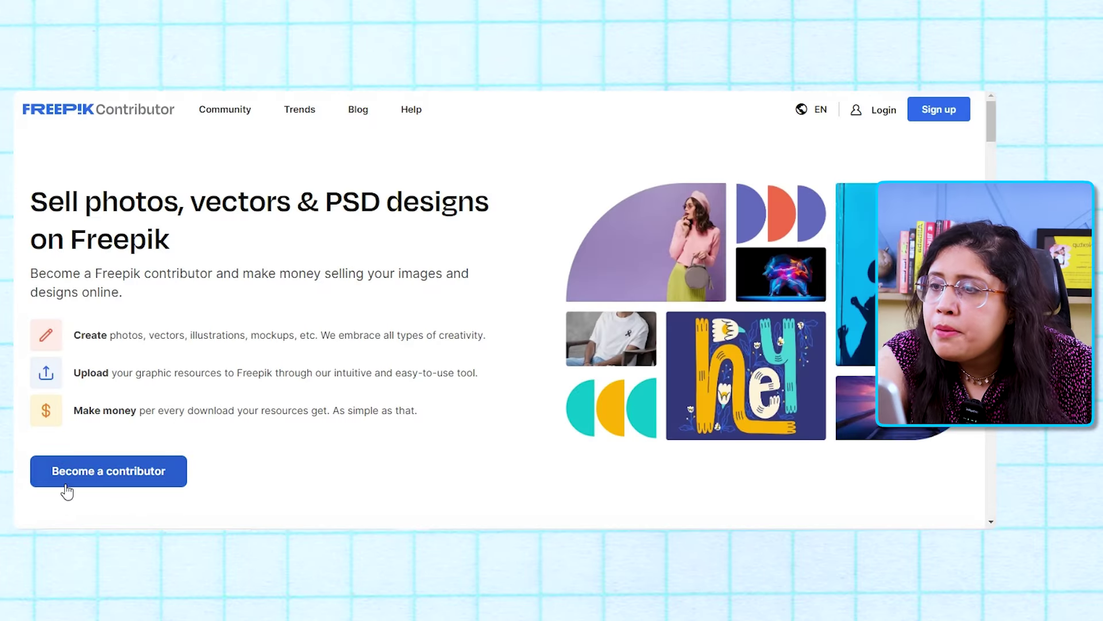
- Scroll to the benefits and highlight the 'get paid for every download' and '100M downloads' claims
scroll(120, 489, "down", 3)
scroll(206, 474, "down", 2)
scroll(206, 474, "up", 1)
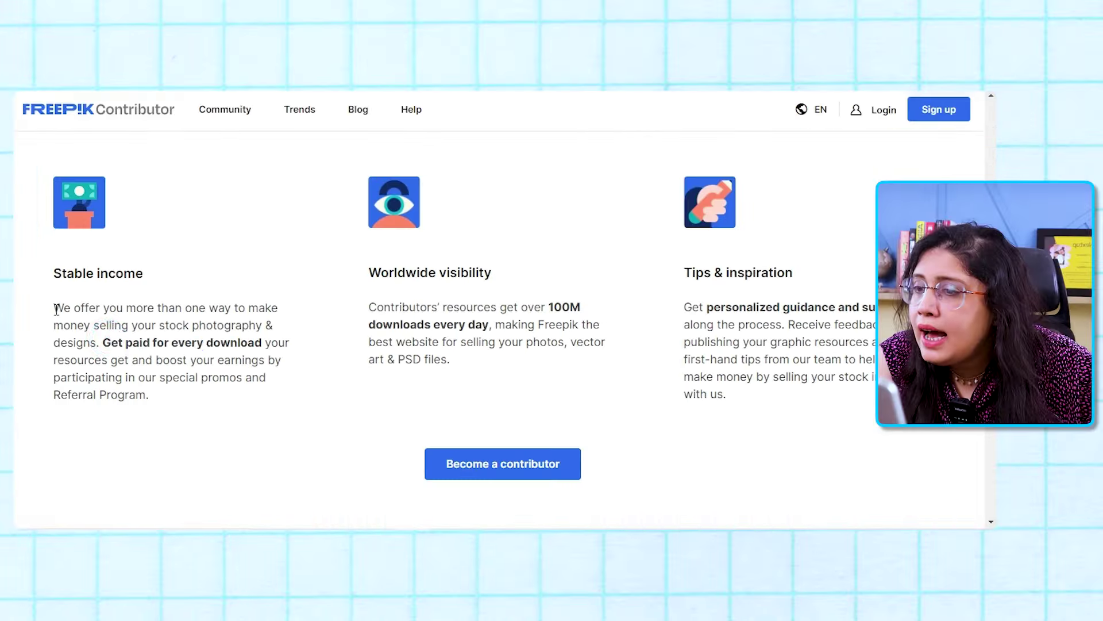
left_click_drag(111, 342, 174, 395)
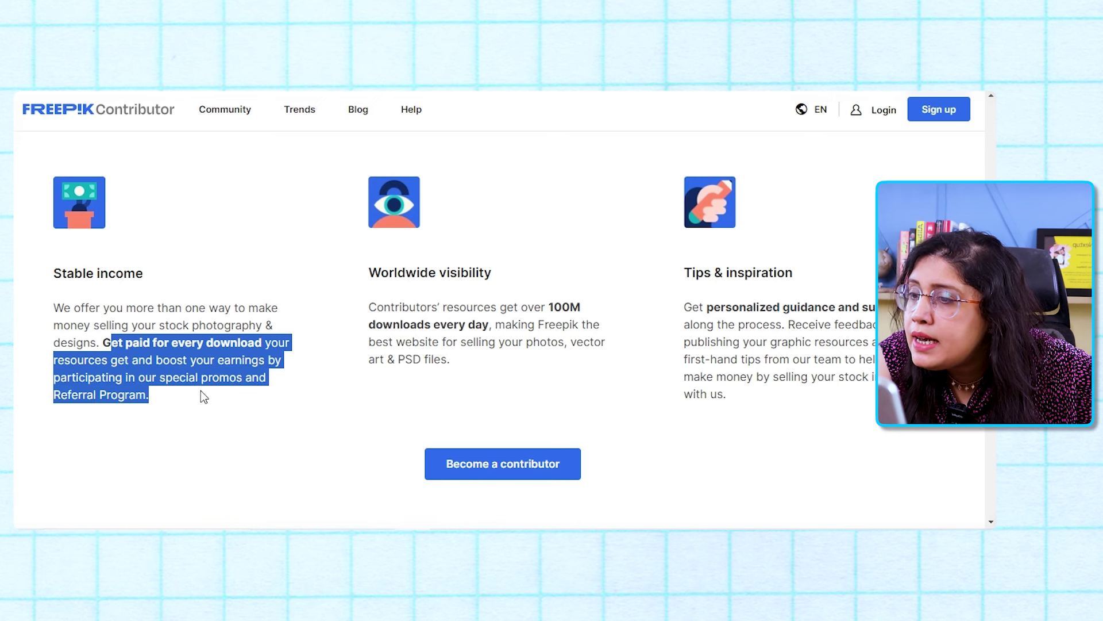
left_click_drag(391, 303, 550, 322)
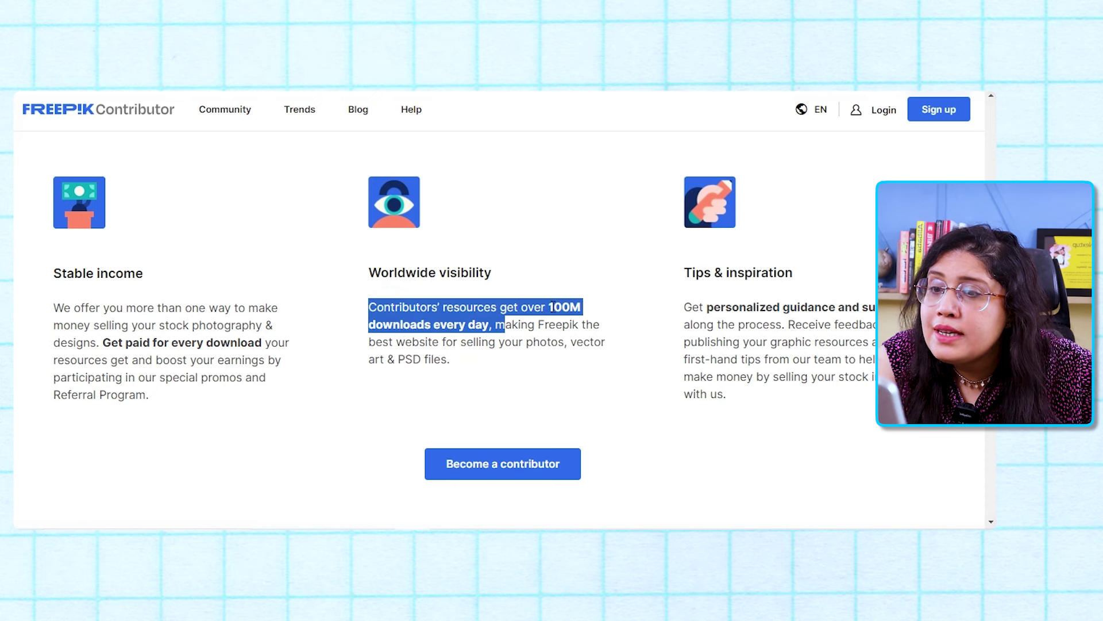
left_click(423, 336)
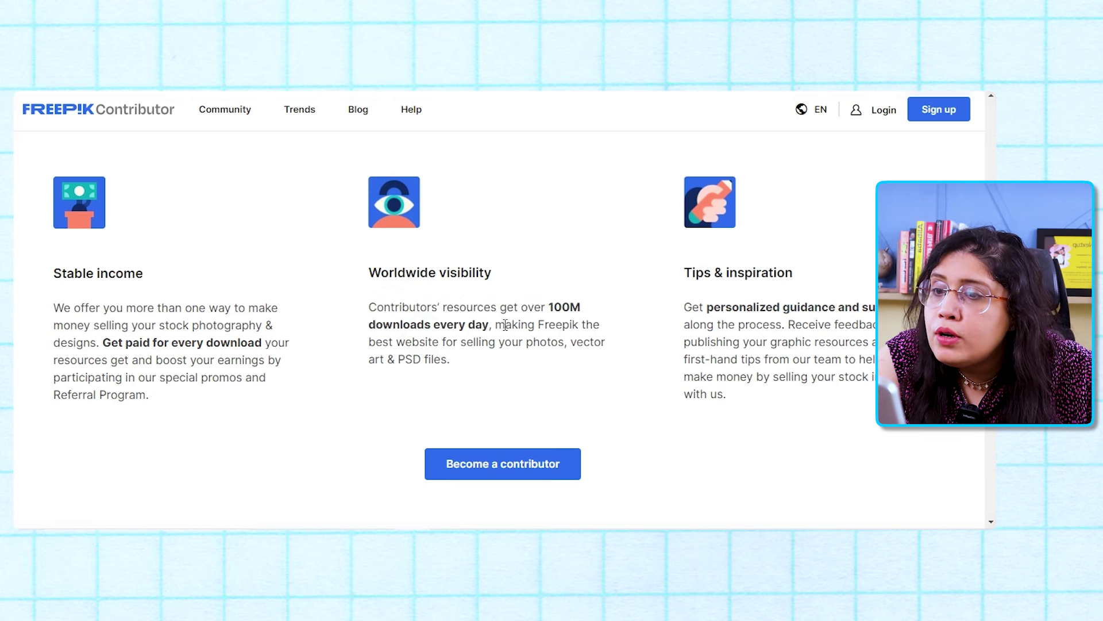
- Highlight the 'best website for selling' claim through 'vector art', then continue down the page
left_click_drag(505, 326, 592, 350)
mouse_move(406, 373)
left_mouse_down()
mouse_move(424, 343)
mouse_move(665, 353)
mouse_move(385, 367)
left_mouse_up()
left_click(543, 388)
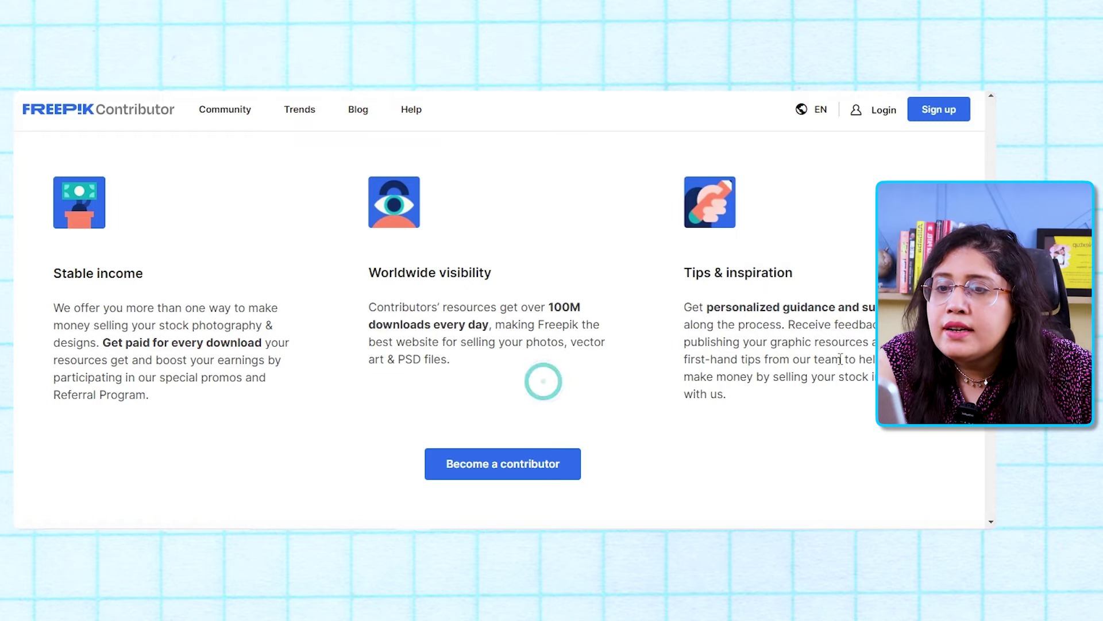
scroll(839, 366, "down", 7)
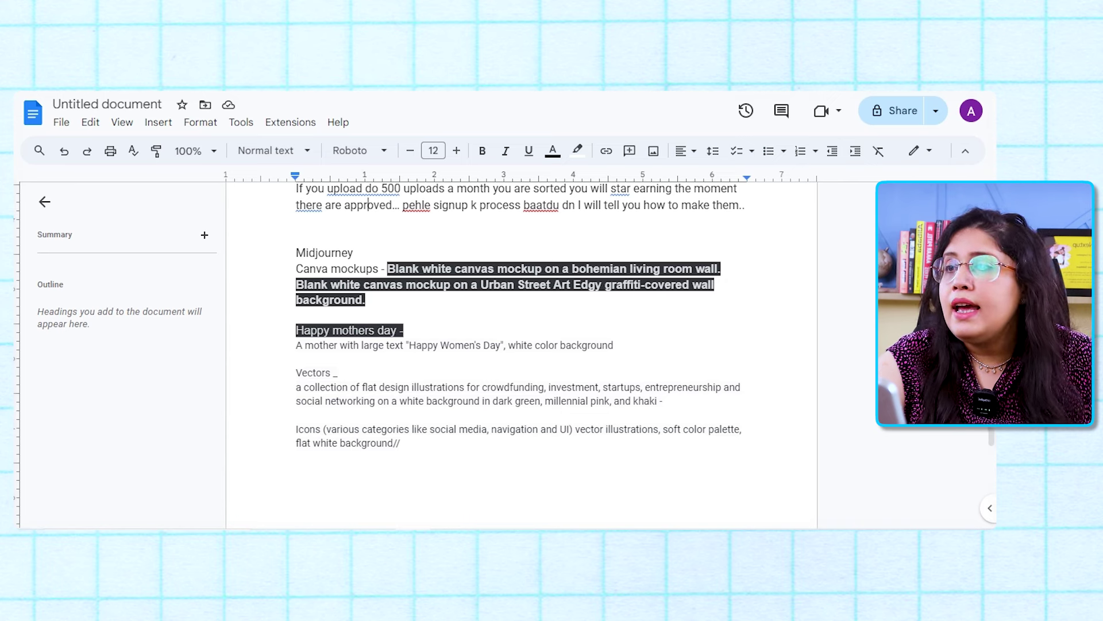
- Search Freepik for 'mockups' and scroll through the results
left_click(357, 309)
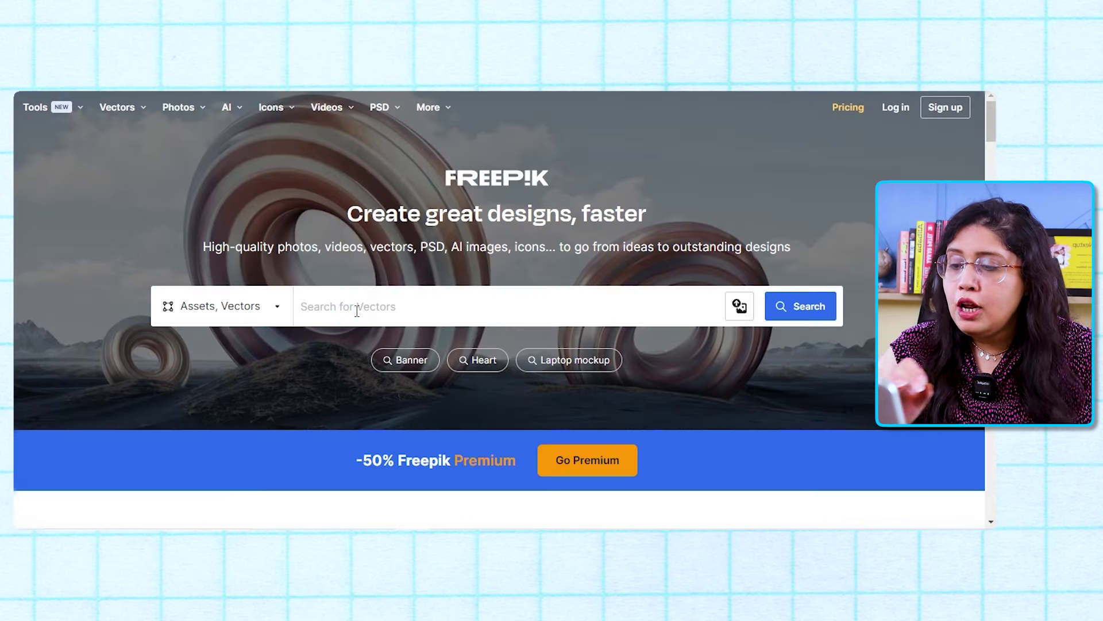
type("mockups")
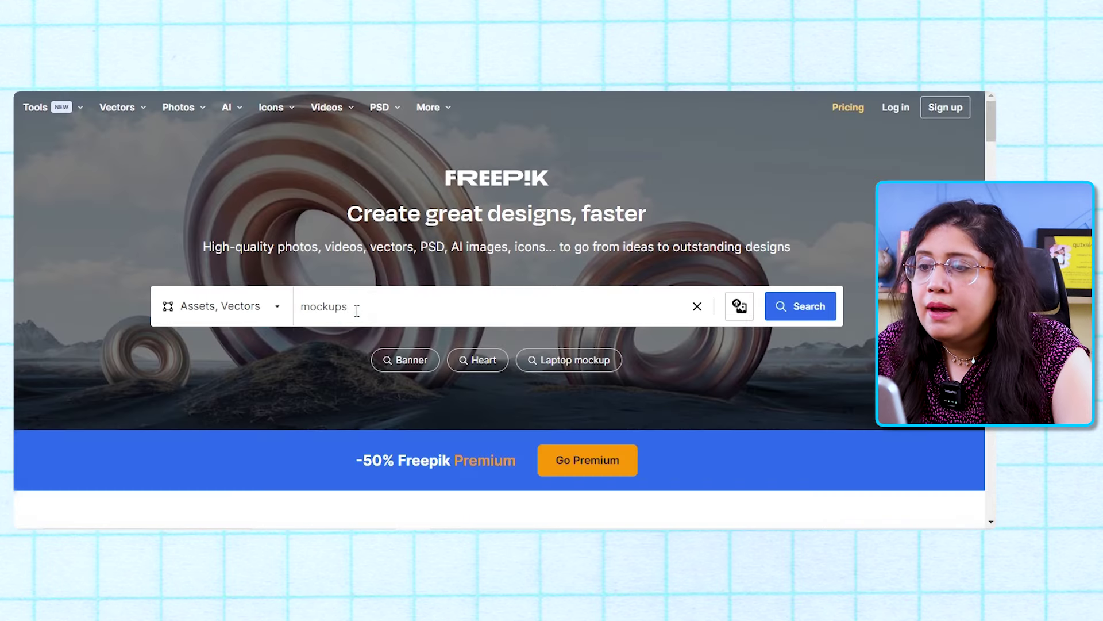
key("Return")
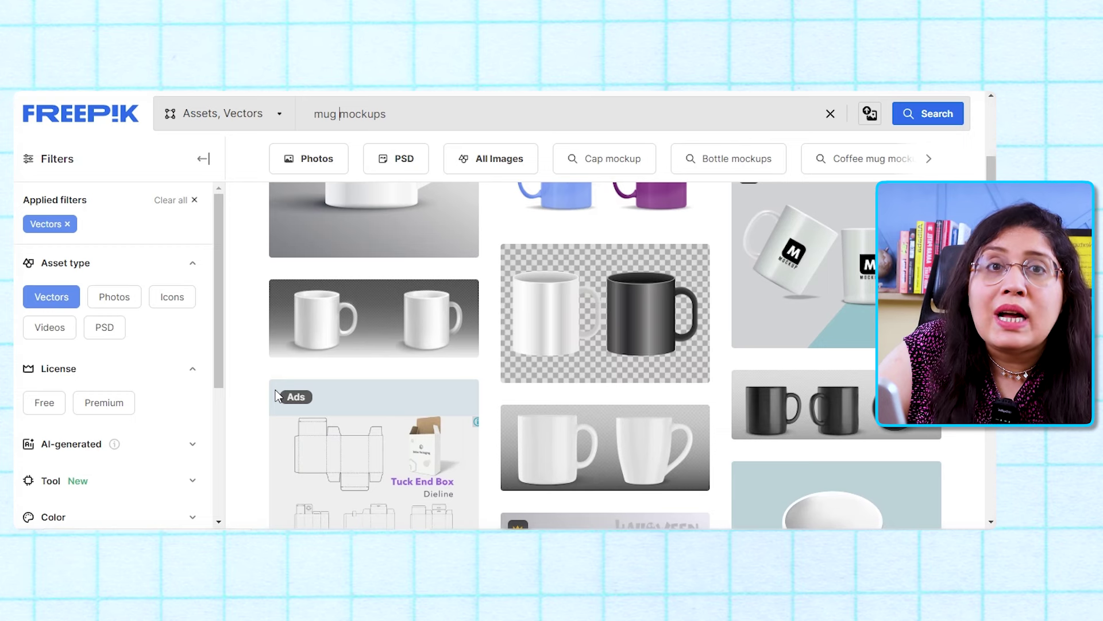
scroll(354, 449, "down", 3)
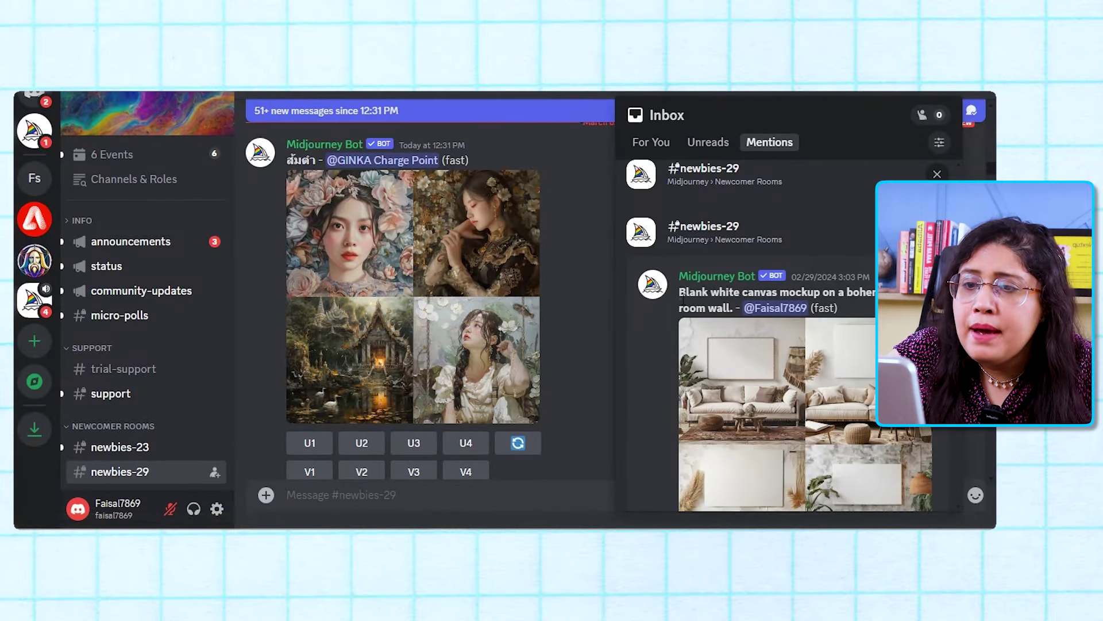
- Highlight the bot's mockup prompt and view the bohemian living room mockup enlarged
left_click_drag(679, 290, 813, 310)
left_click(707, 316)
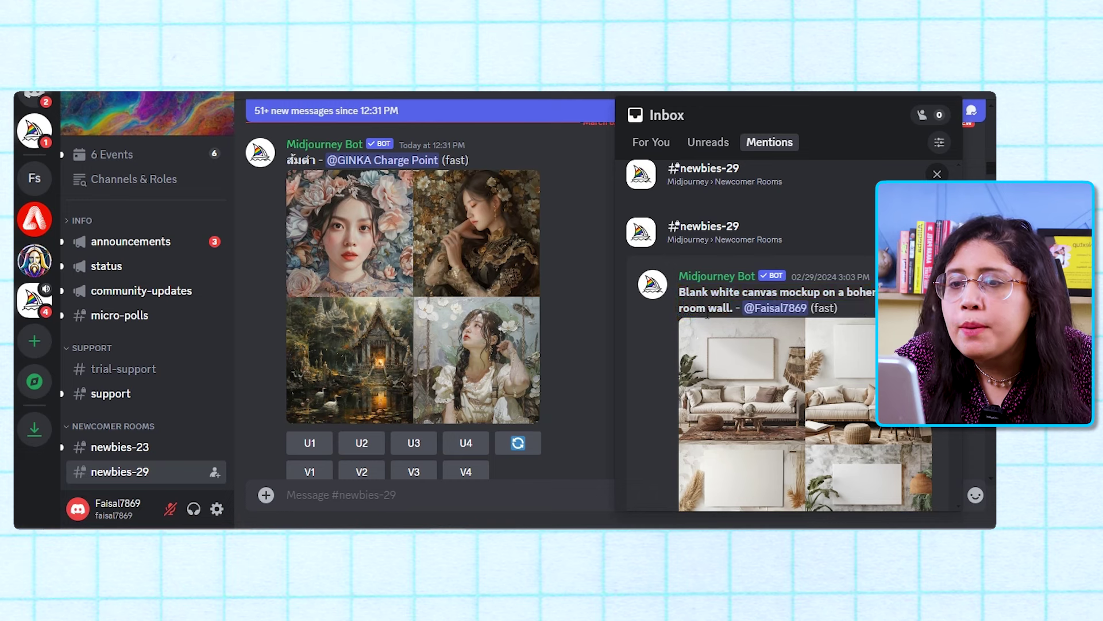
left_click(805, 396)
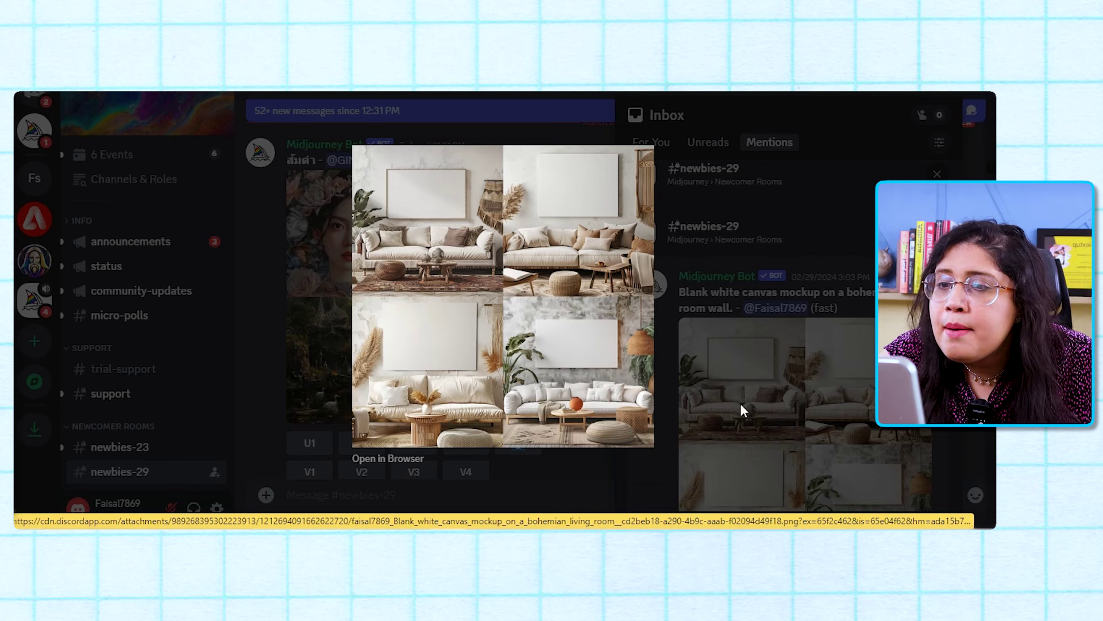
left_click(816, 438)
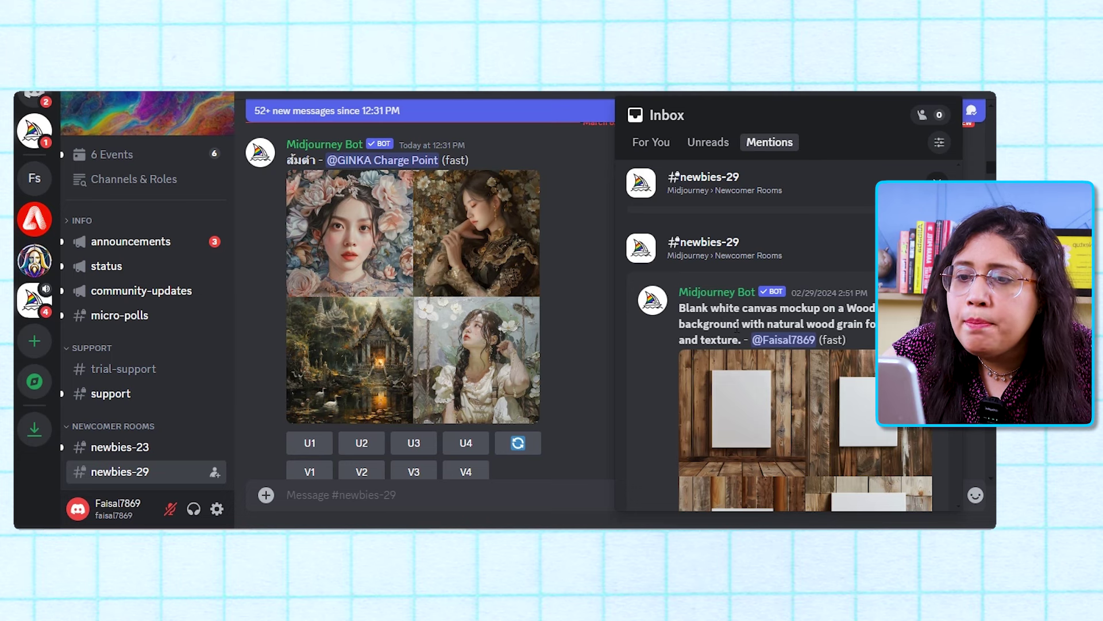
- Enlarge the wood-panel canvas mockup, then return to the mug mockups results in the browser
left_click(793, 427)
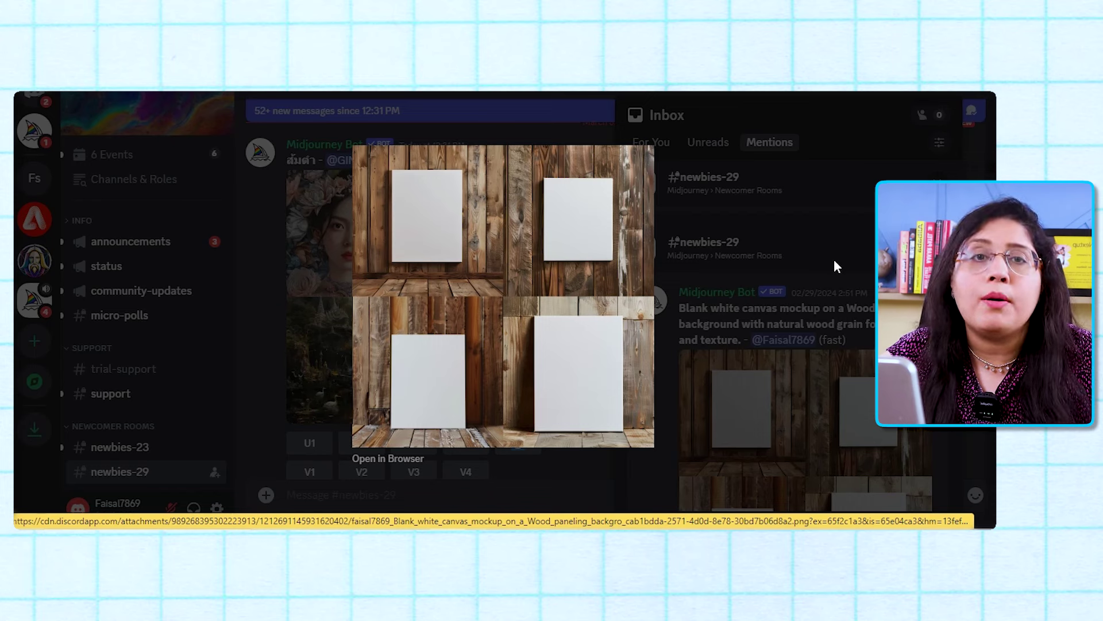
left_click(833, 267)
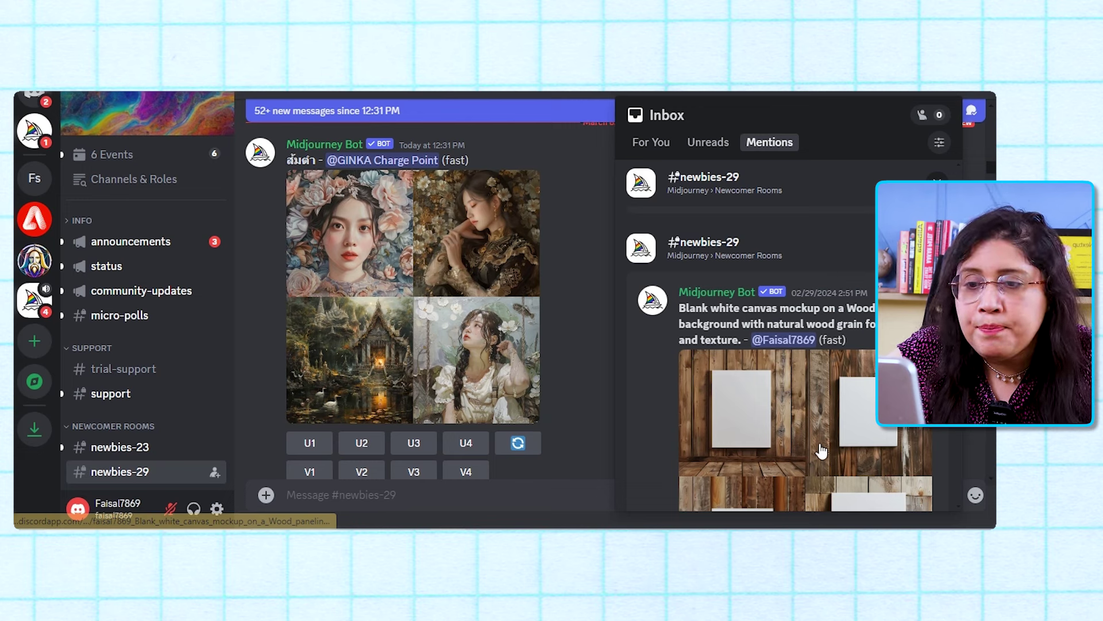
left_click(747, 426)
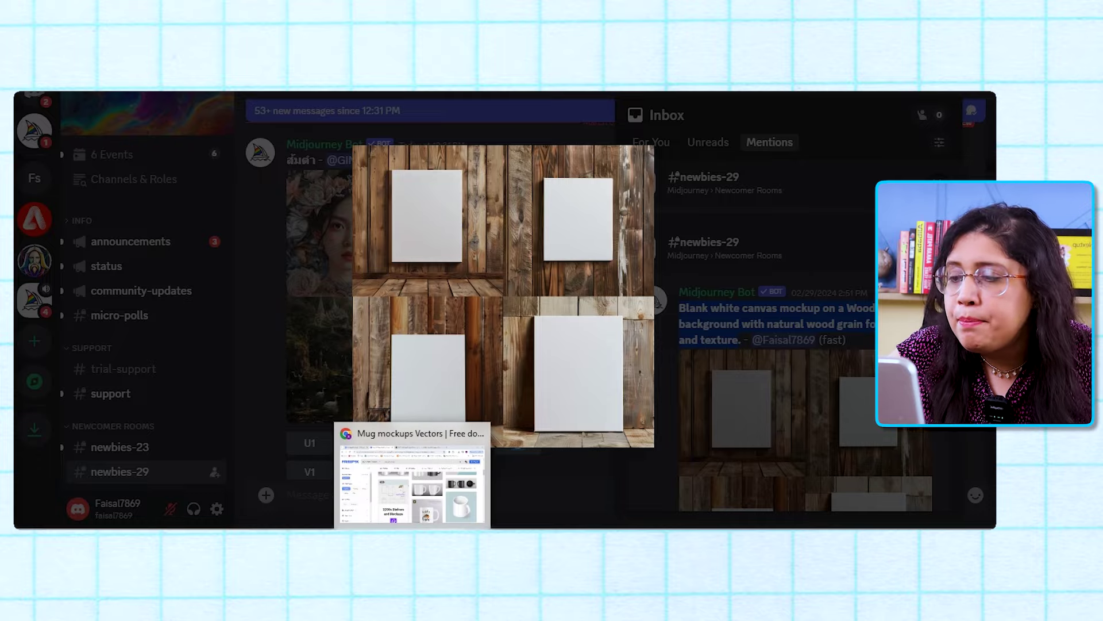
left_click(411, 477)
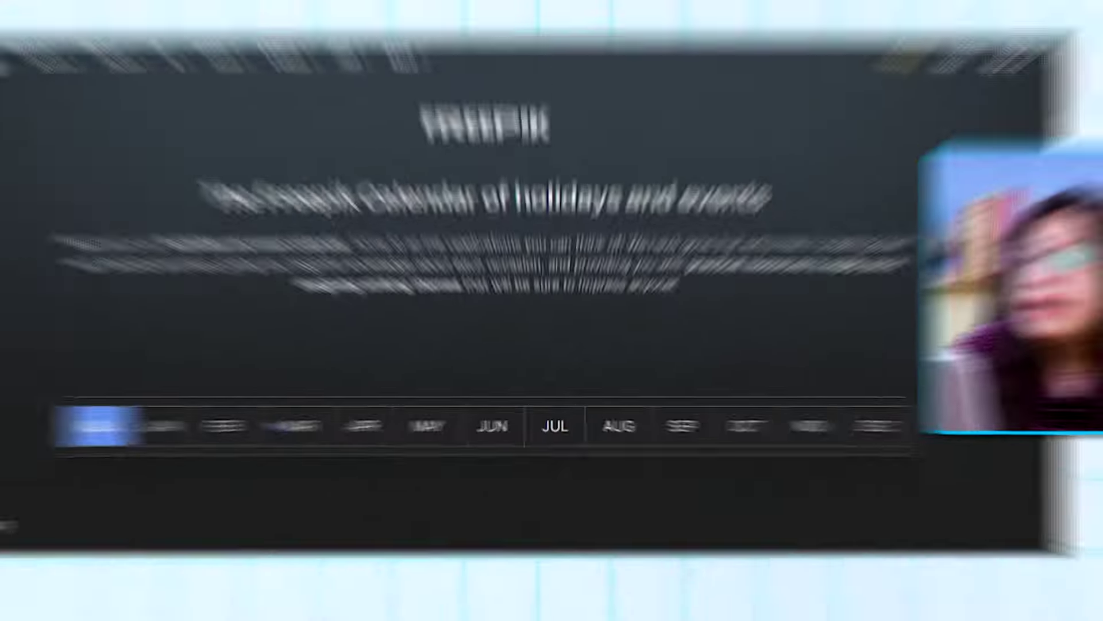
- Highlight the Calendar of holidays and events intro and scroll down to March's occasions
left_click_drag(416, 198, 213, 198)
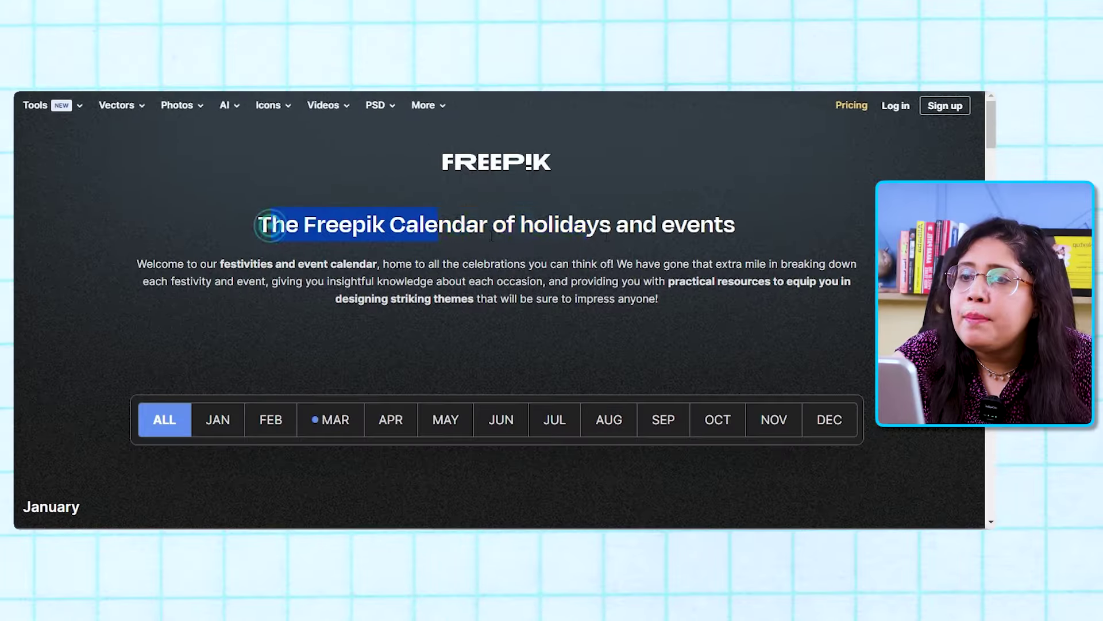
left_click_drag(741, 243, 742, 265)
left_click(558, 333)
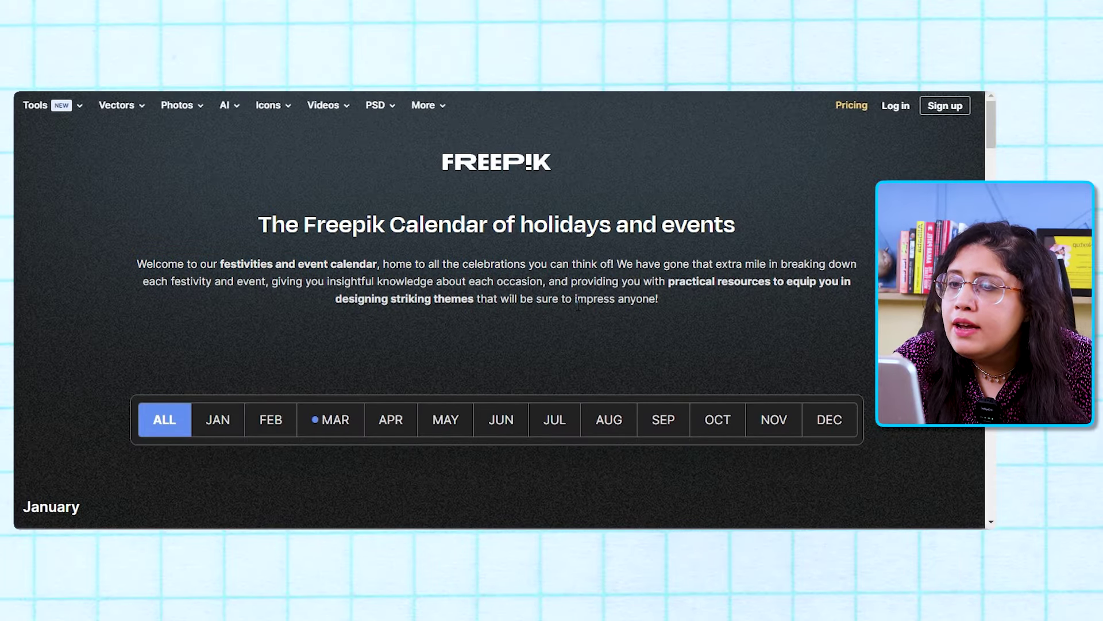
scroll(197, 320, "down", 5)
scroll(358, 441, "down", 7)
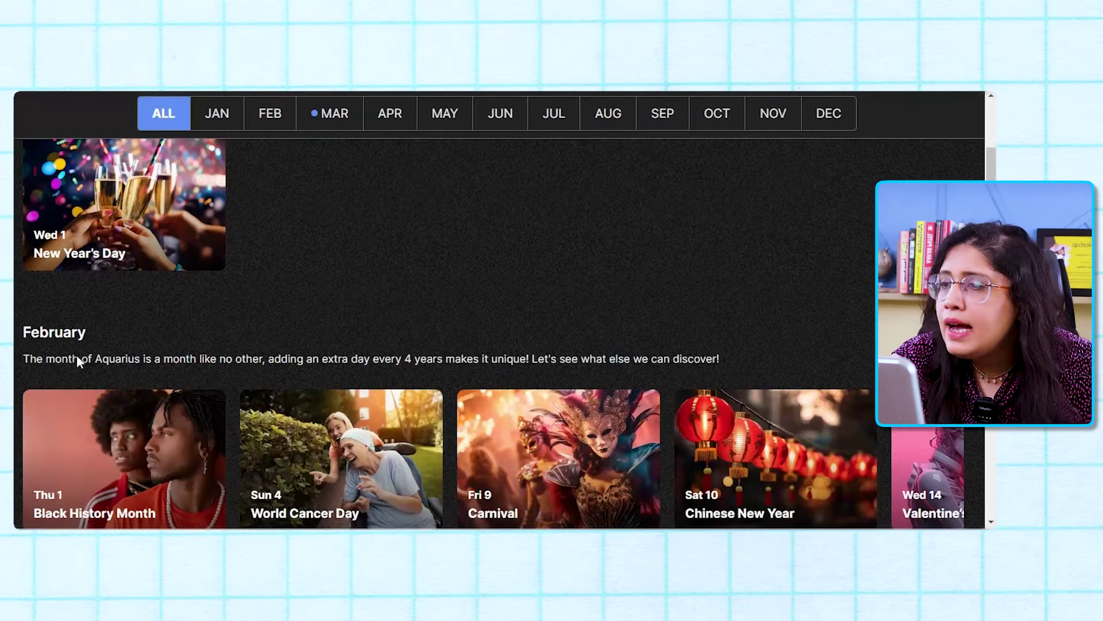
scroll(426, 475, "down", 4)
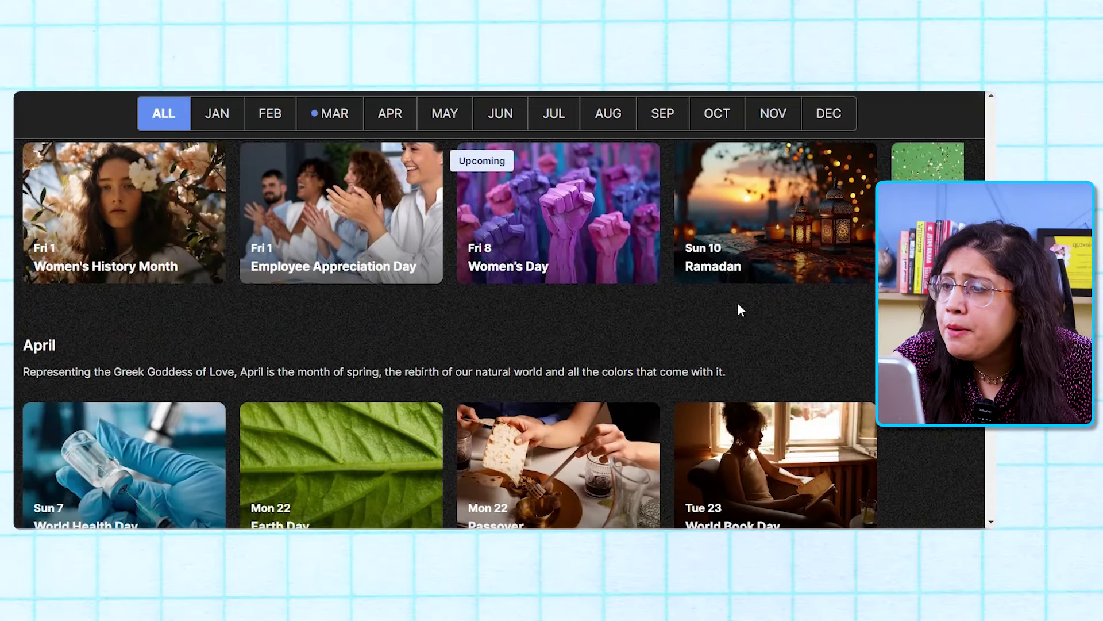
scroll(738, 309, "up", 3)
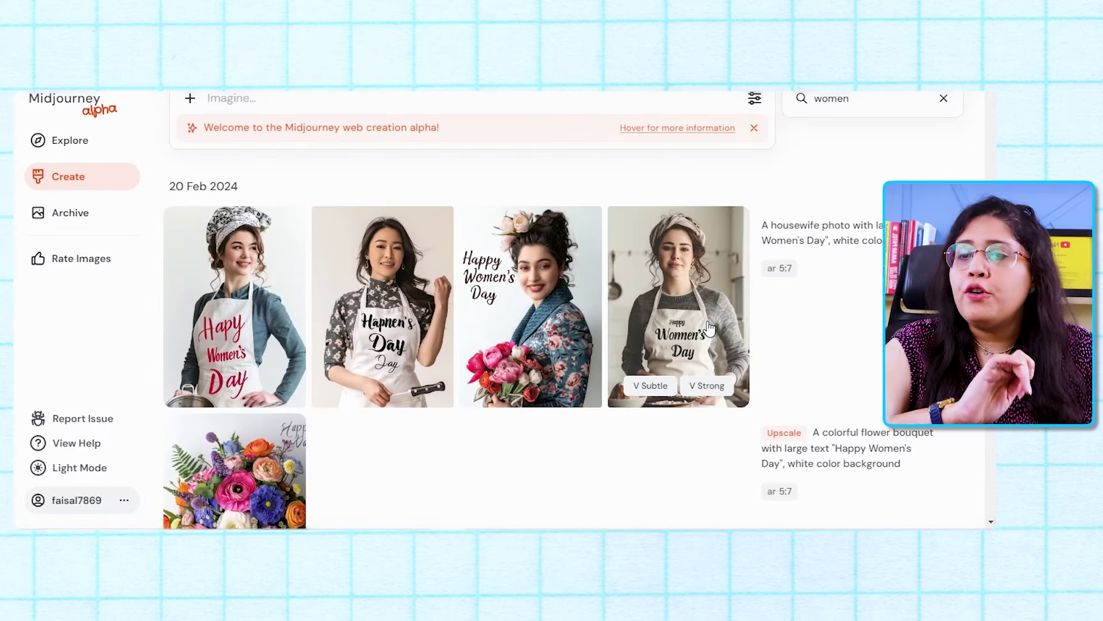
- Highlight the housewife and female police Women's Day prompts while scrolling the results
left_click_drag(802, 230, 895, 228)
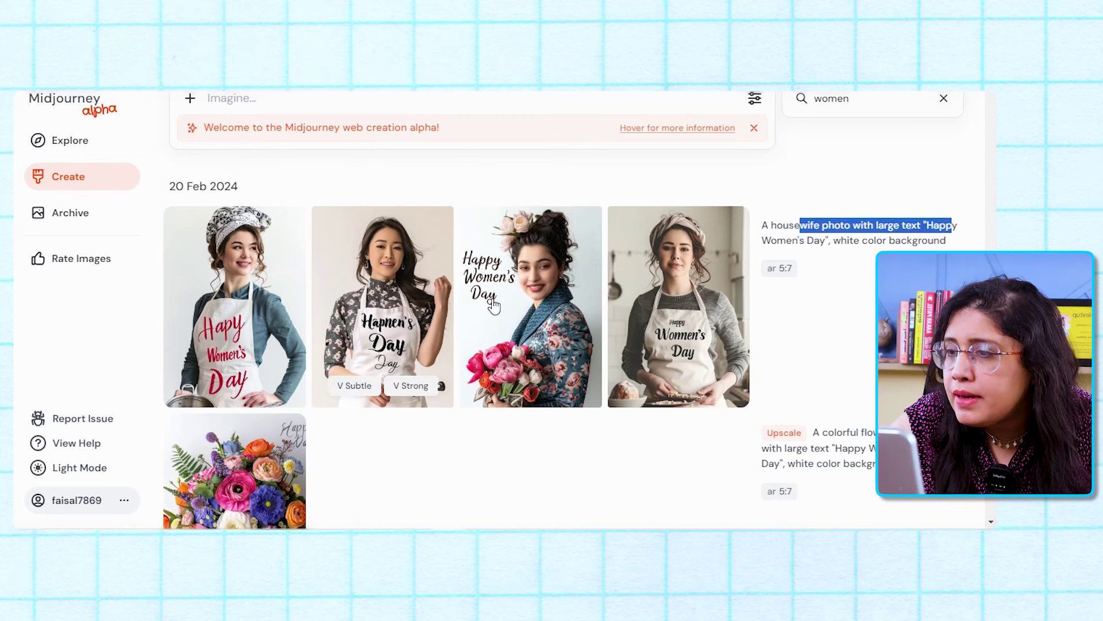
scroll(615, 287, "down", 12)
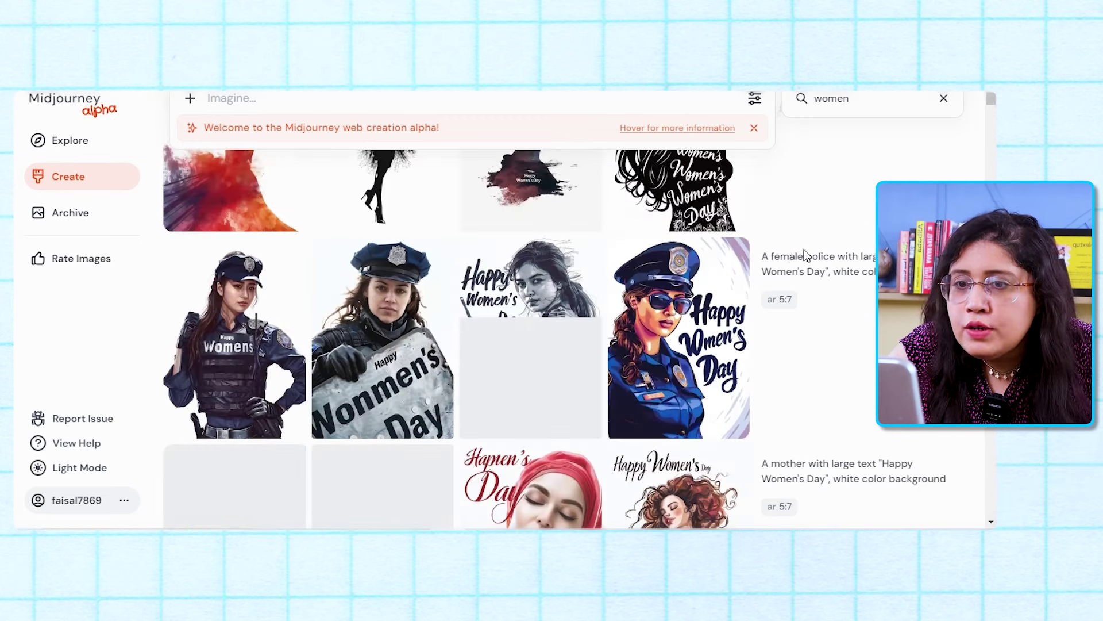
left_click_drag(762, 257, 921, 272)
scroll(711, 330, "down", 5)
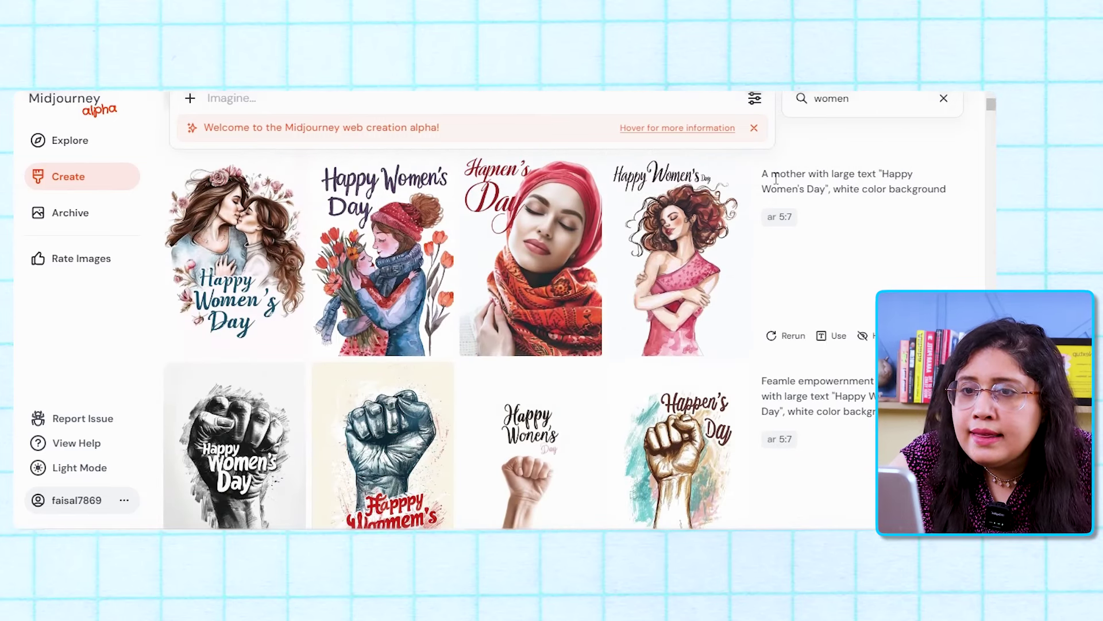
- Enlarge the mother and black-and-white fist Women's Day images, then scroll further down
left_click_drag(916, 187, 955, 185)
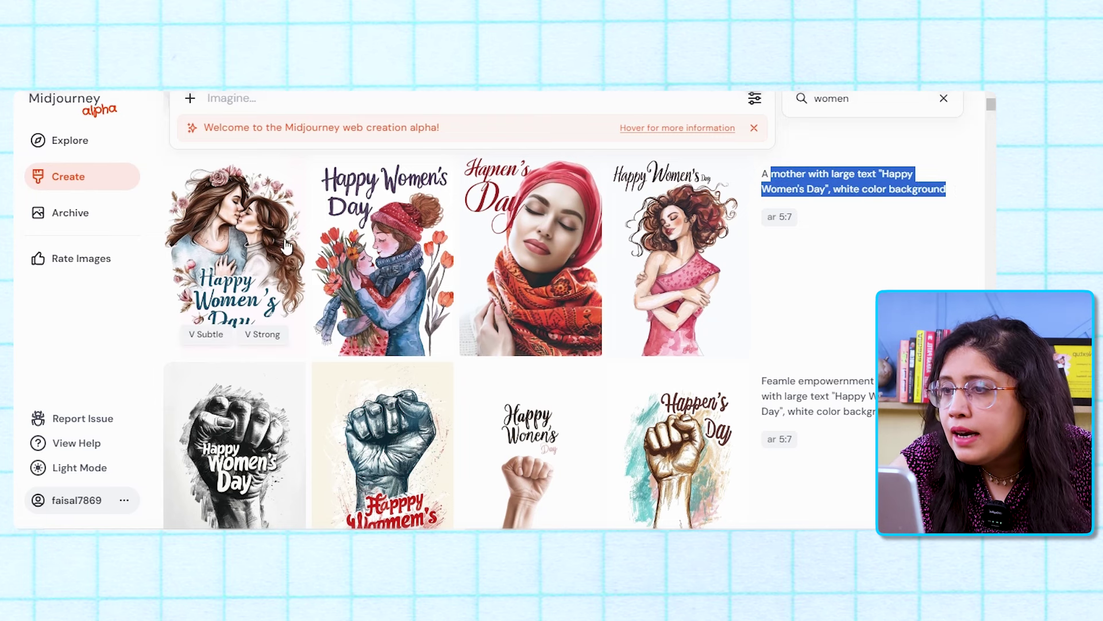
left_click(268, 249)
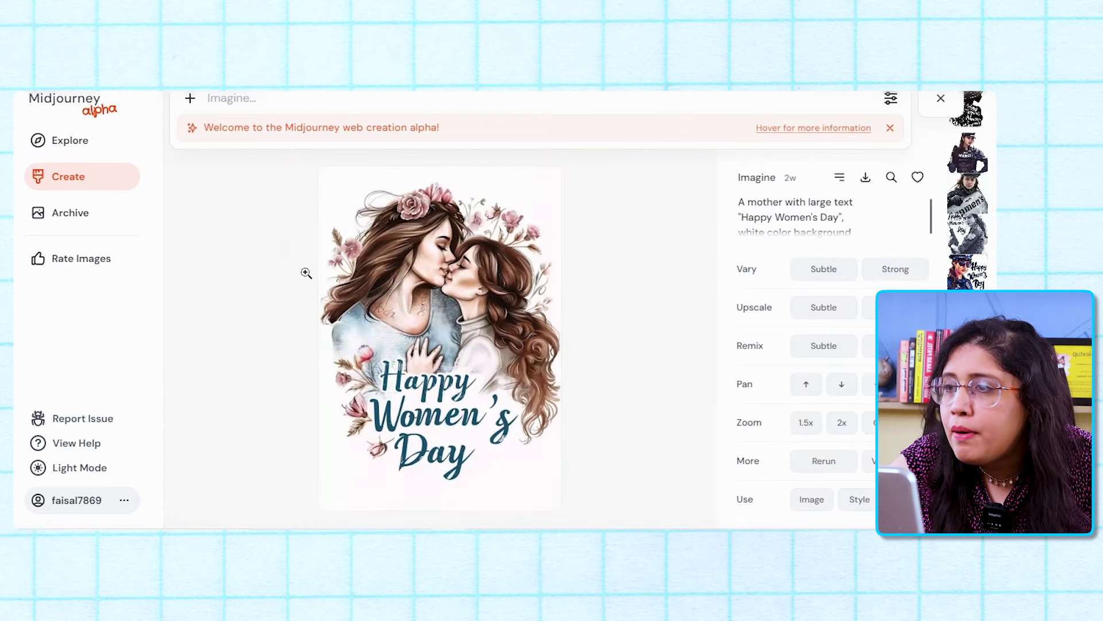
left_click_drag(773, 236, 960, 252)
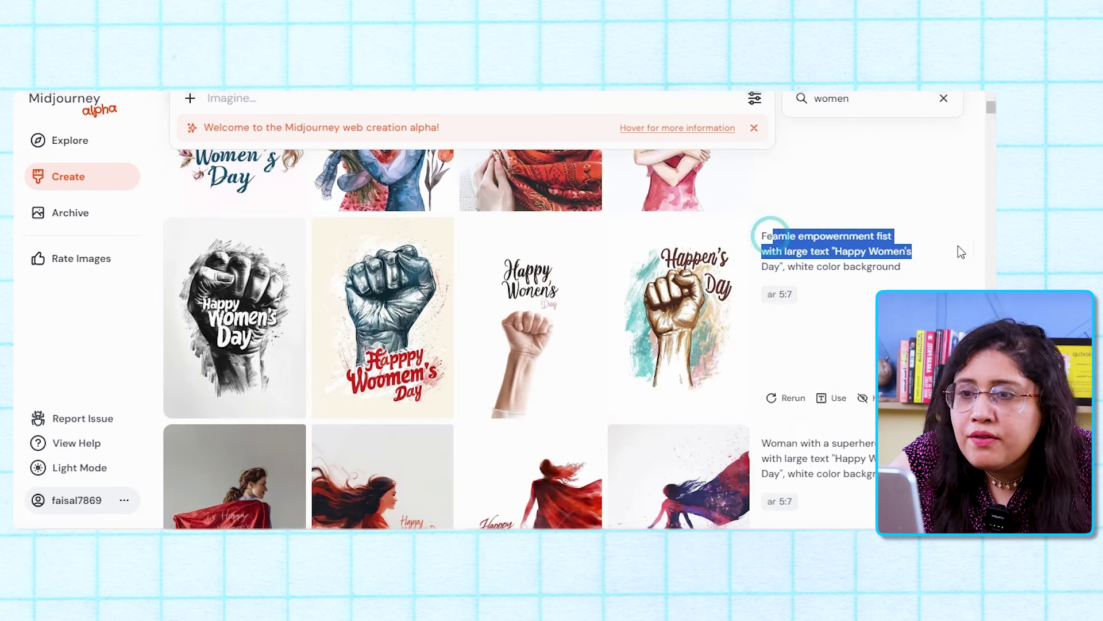
left_click(276, 346)
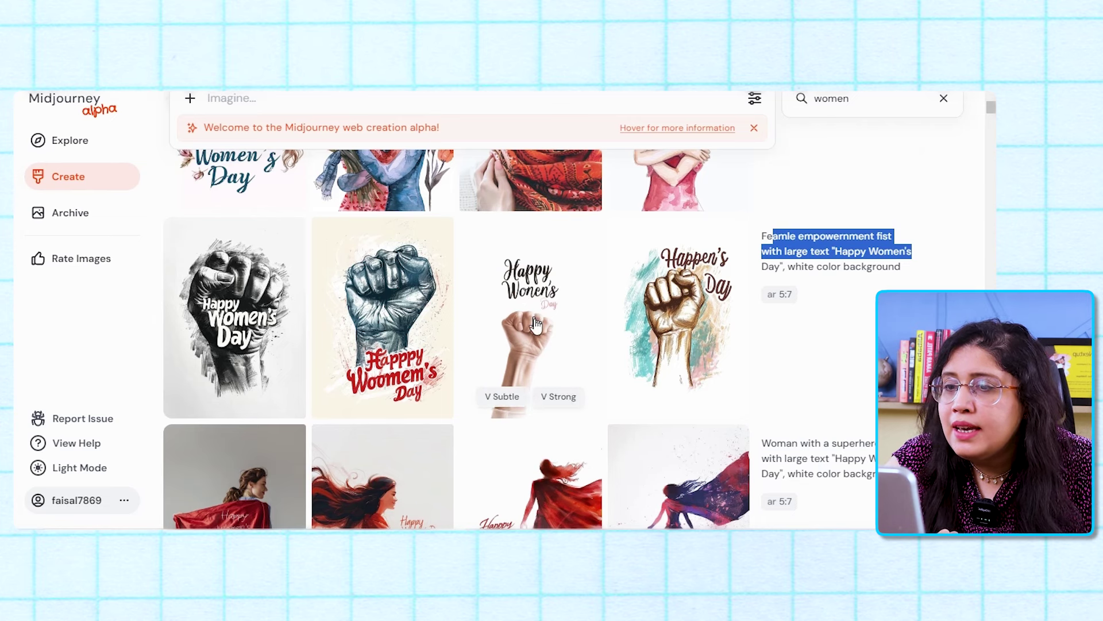
scroll(535, 324, "down", 8)
scroll(534, 324, "down", 4)
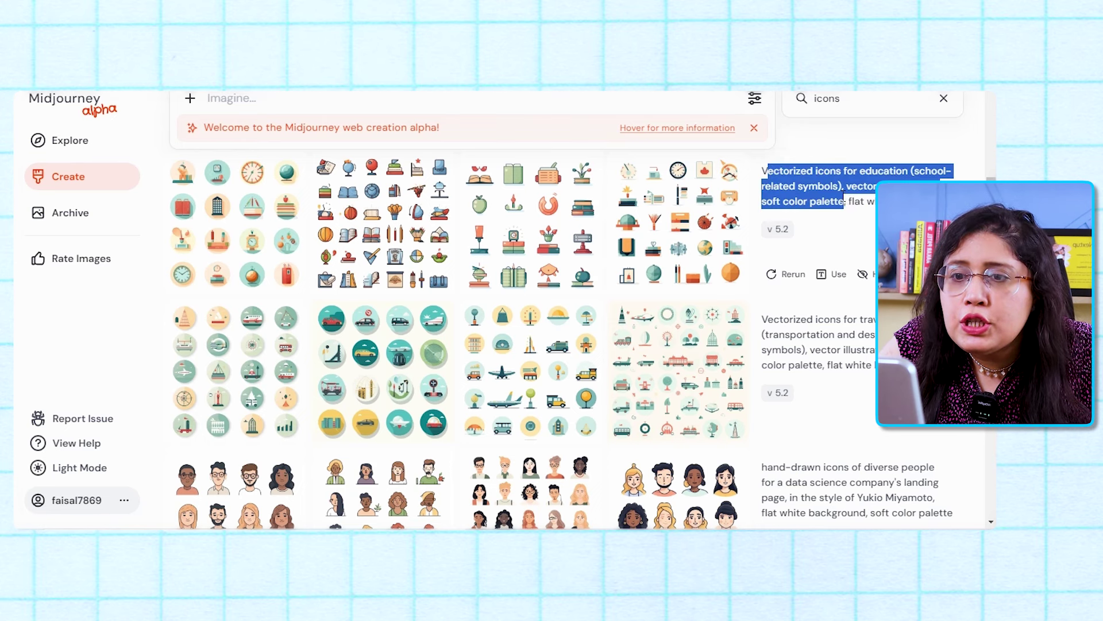
left_click_drag(845, 201, 874, 201)
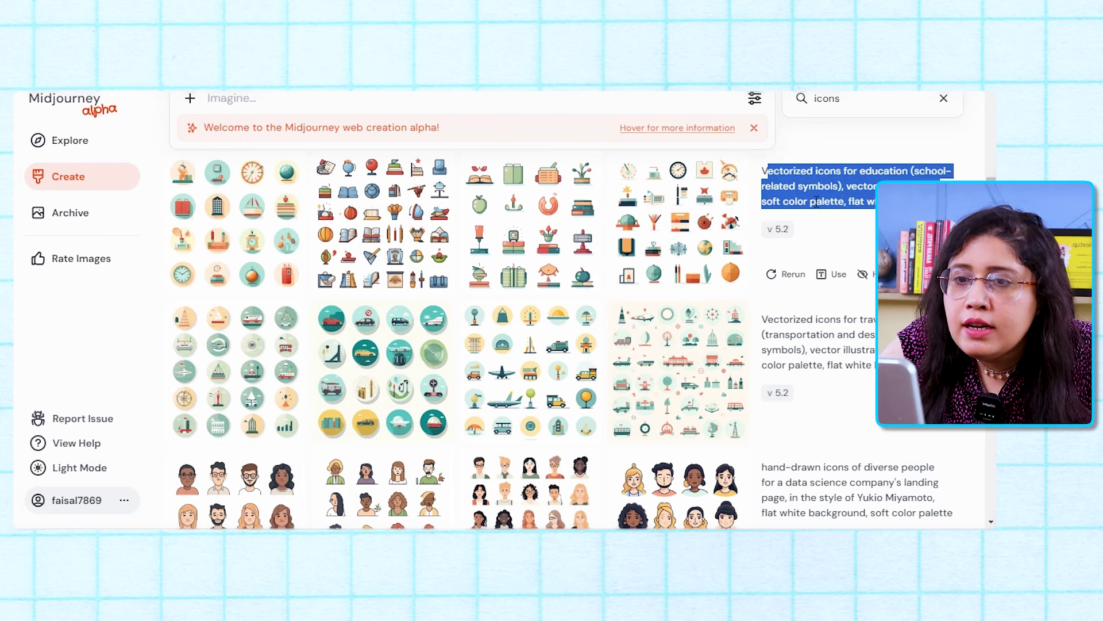
left_click(296, 228)
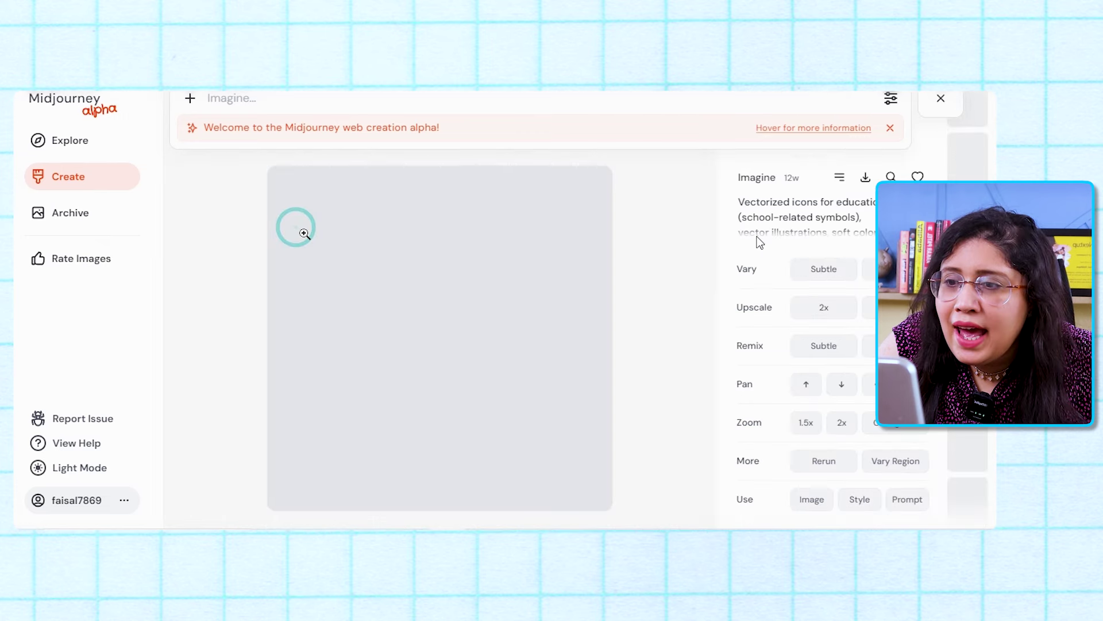
key("Escape")
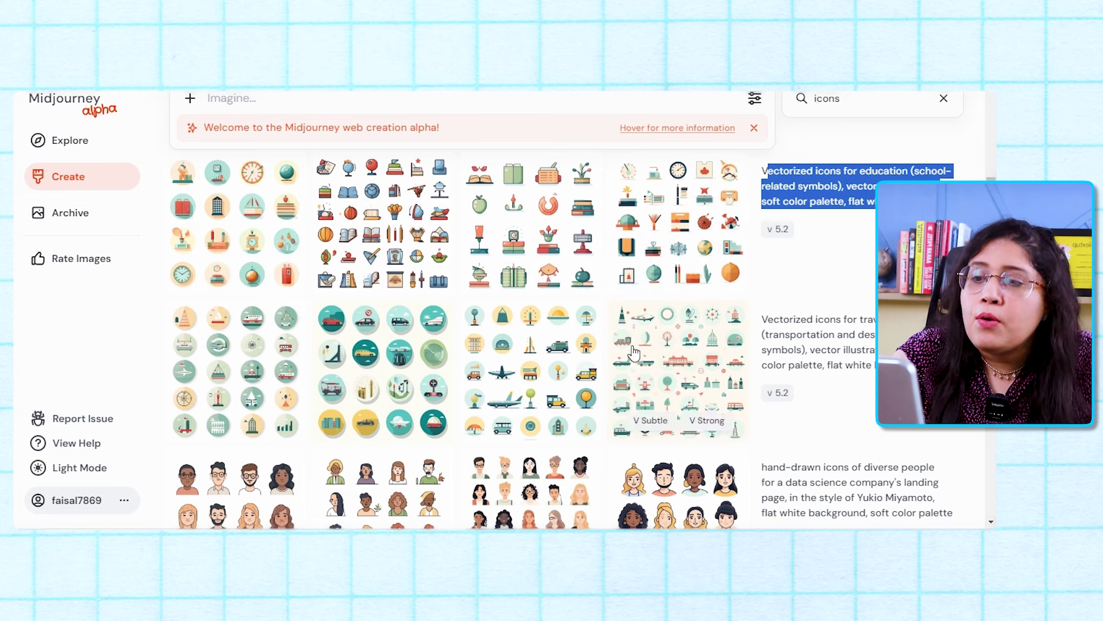
mouse_move(824, 319)
left_mouse_down()
mouse_move(885, 319)
mouse_move(836, 335)
left_mouse_up()
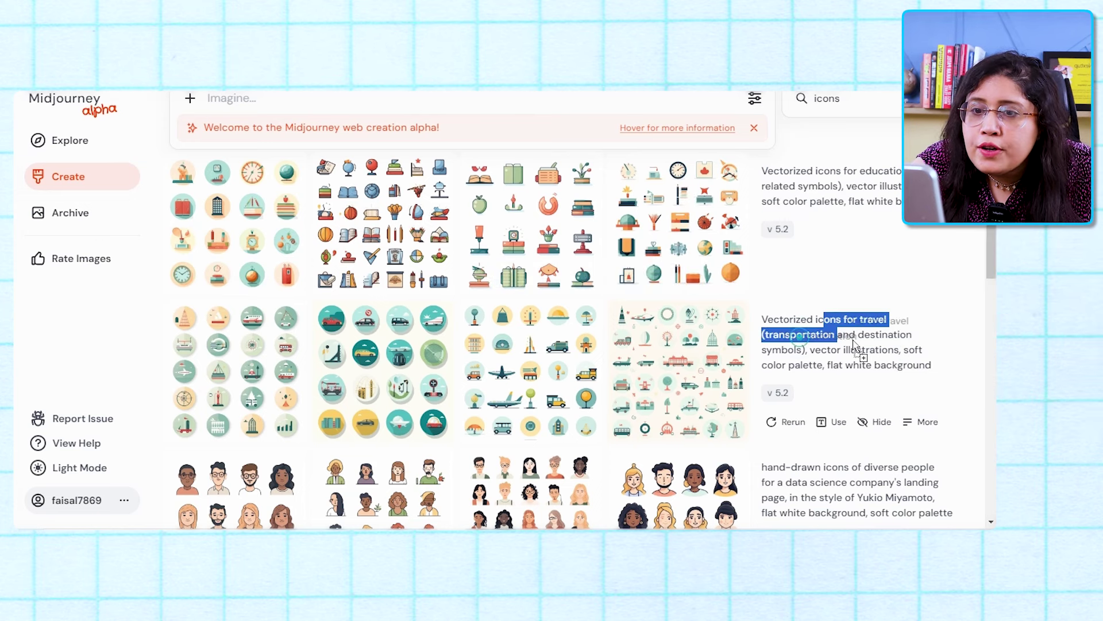
scroll(690, 379, "down", 3)
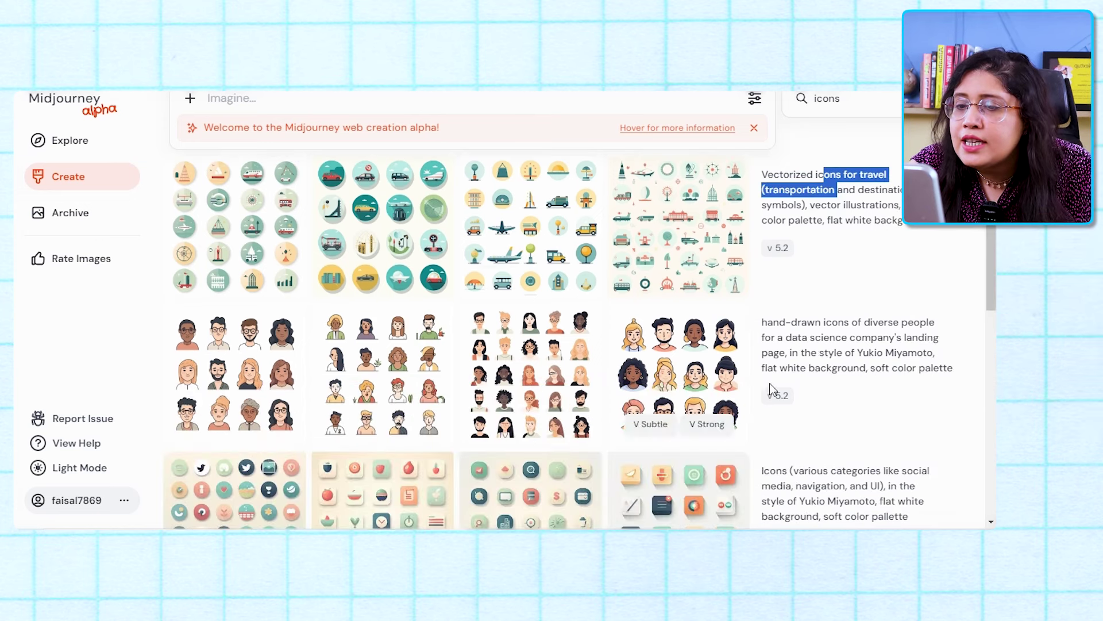
mouse_move(848, 325)
left_mouse_down()
mouse_move(944, 337)
mouse_move(935, 352)
left_mouse_up()
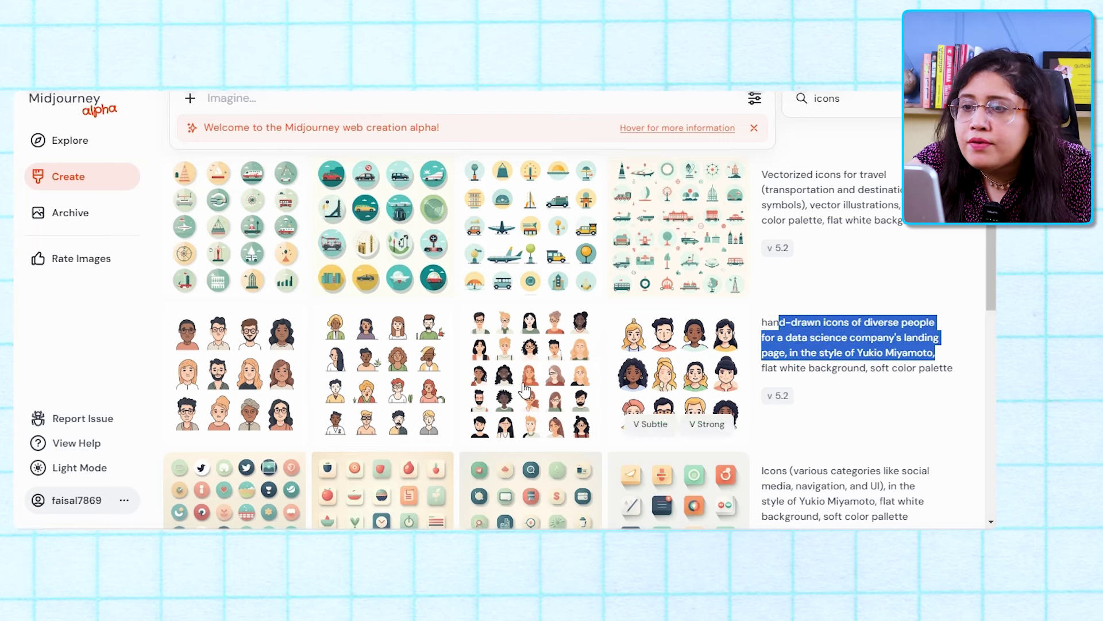
scroll(519, 383, "down", 4)
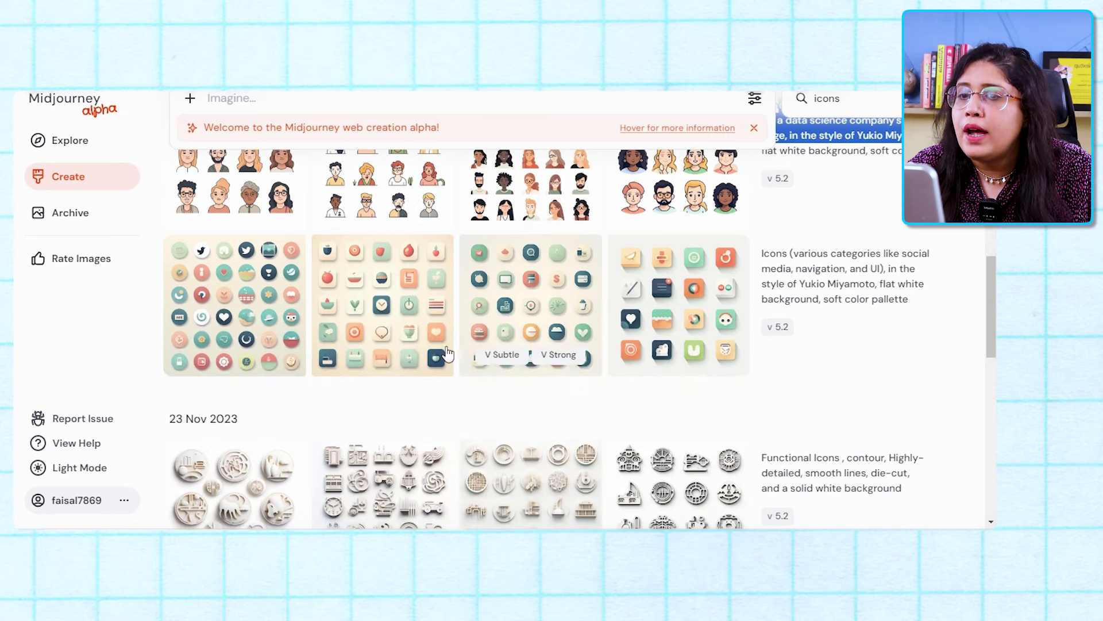